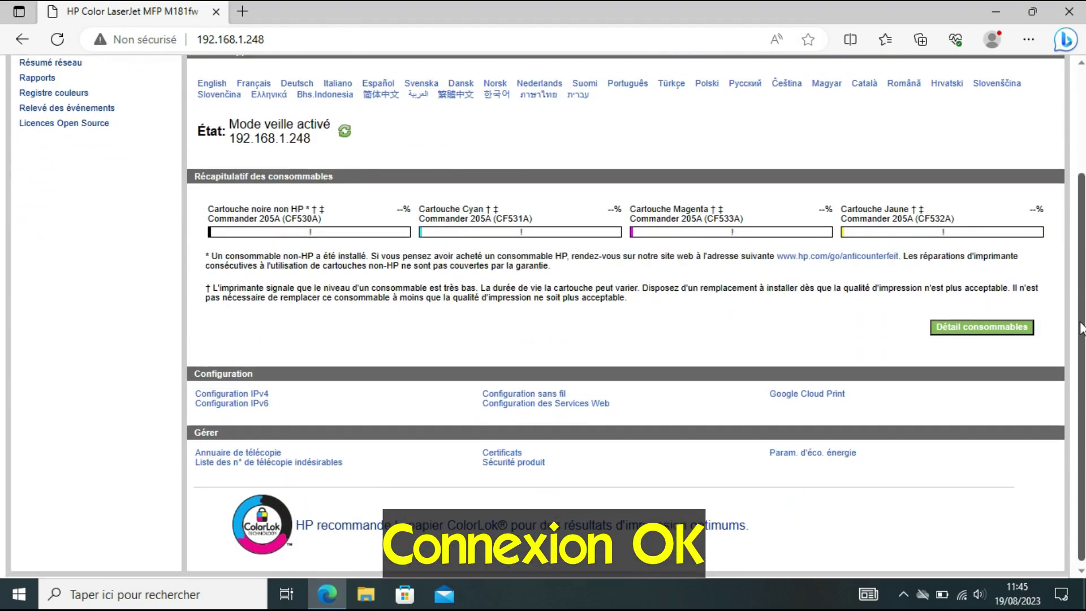
pyautogui.moveTo(1083, 320); pyautogui.dragTo(1018, 204)
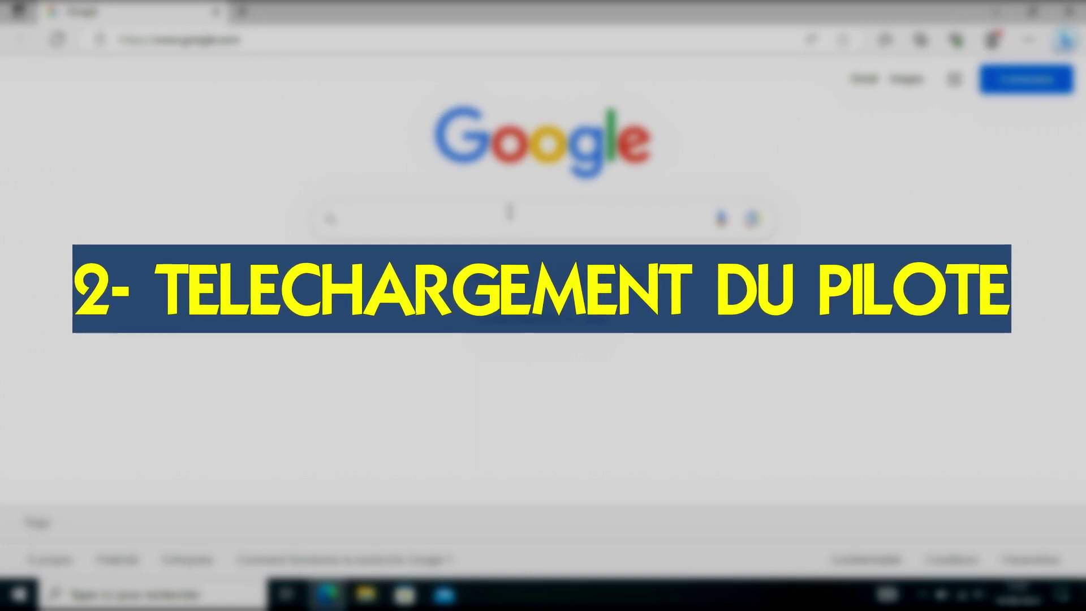
# Search Google for "HP Color laserjet pro m181 pilote" and open HP's French support page for the Color LaserJet Pro M181fw
pyautogui.write('HP Color laserjet pro m181')
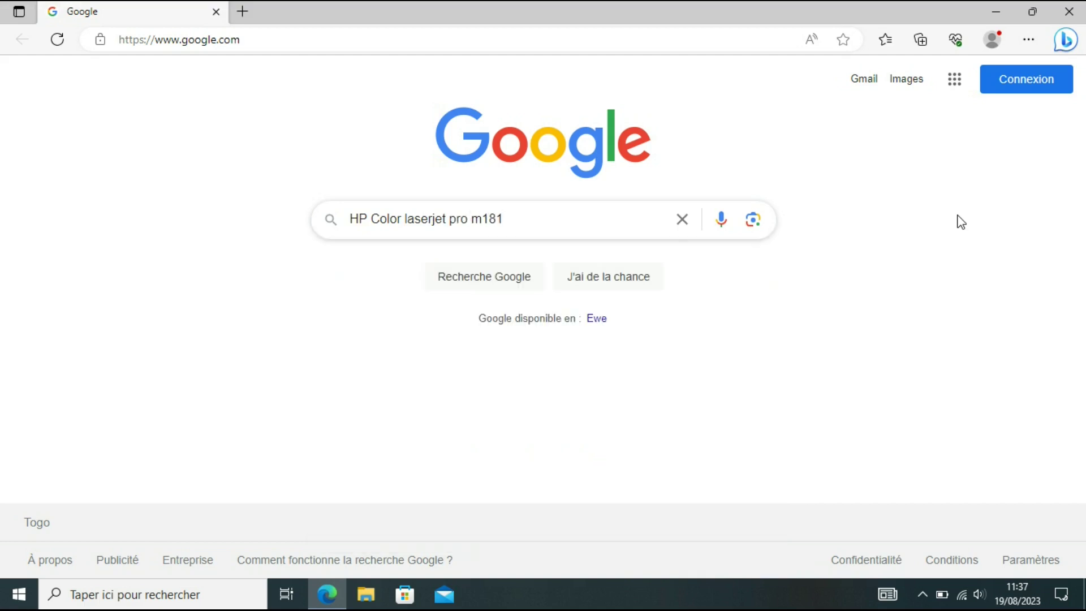
pyautogui.press('Return')
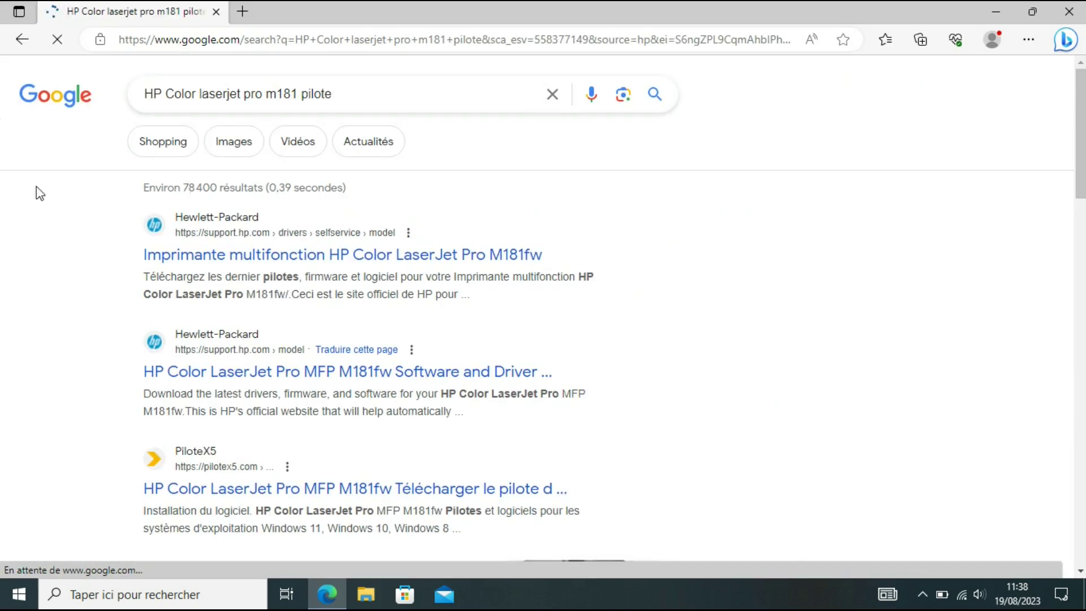
pyautogui.click(286, 262)
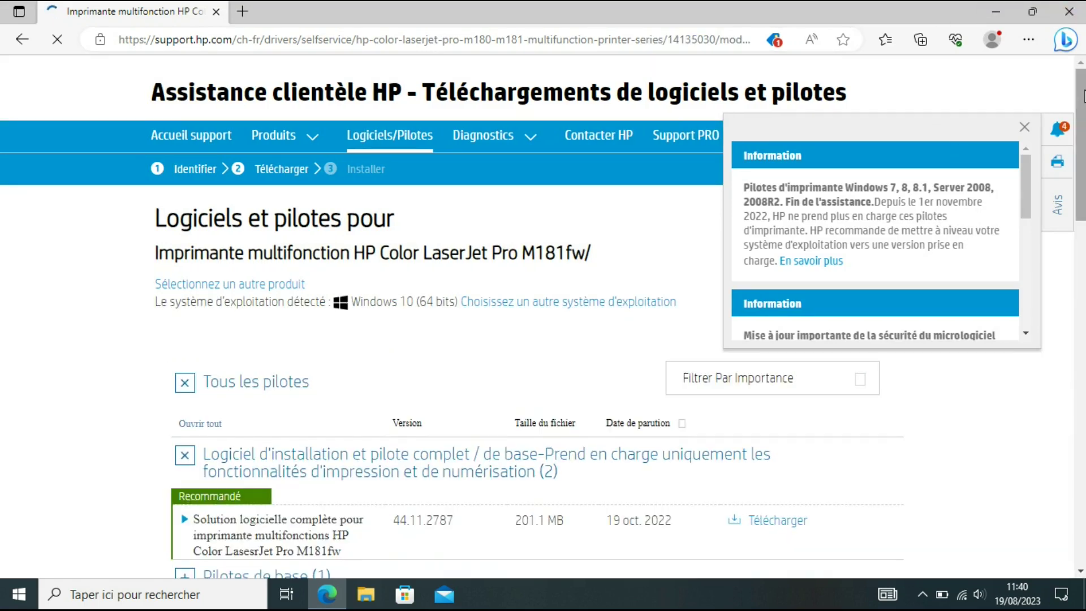
# Dismiss the information notice, expand "Pilotes de base" and download the basic software solution for the M181fw
pyautogui.scroll(-4, 1083, 96)
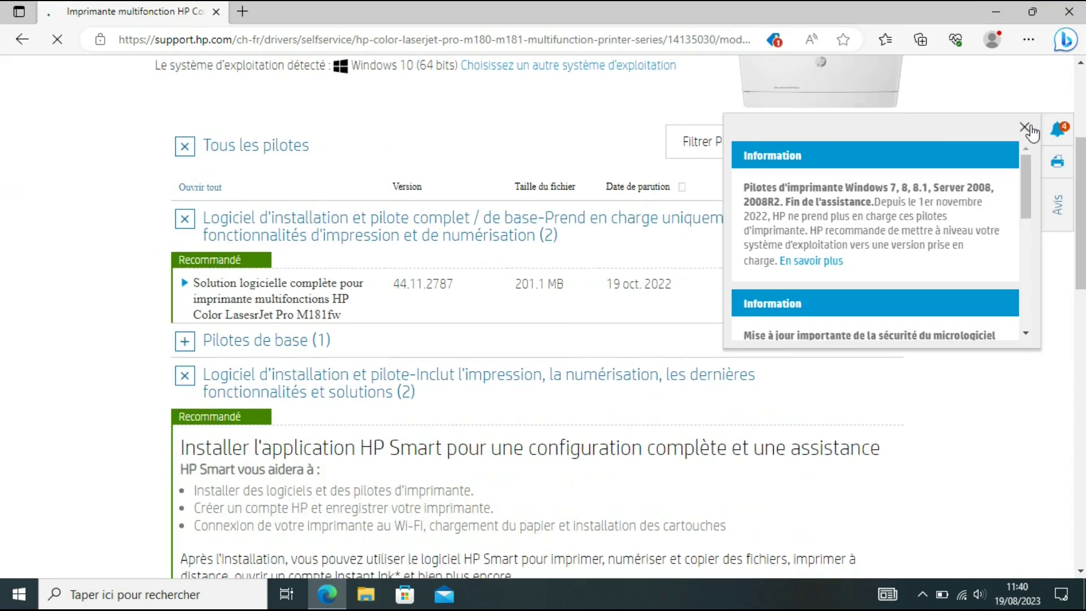
pyautogui.click(1026, 128)
pyautogui.click(185, 341)
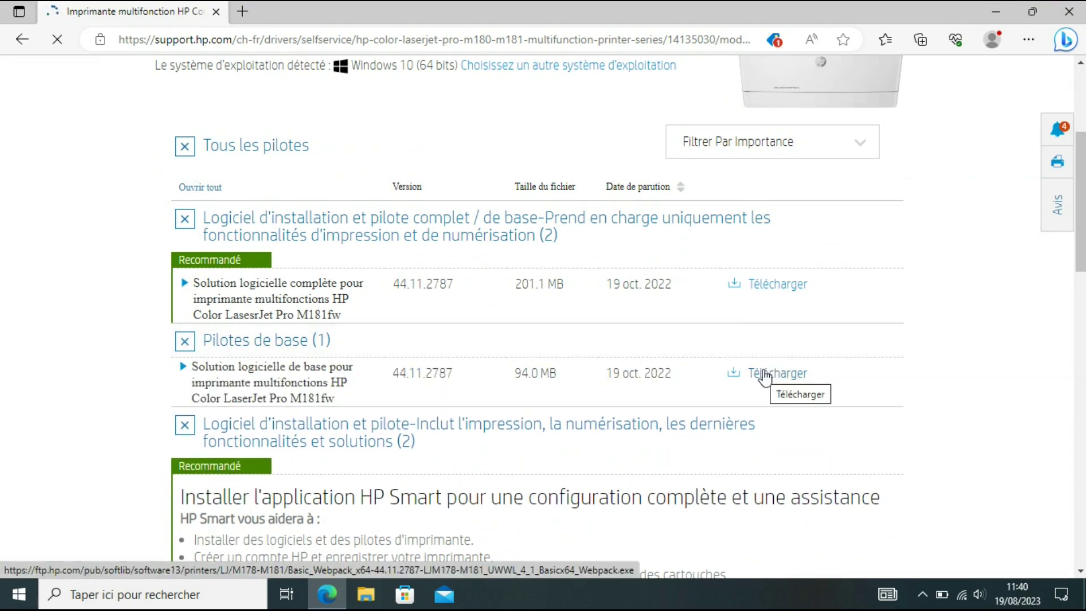
pyautogui.click(765, 375)
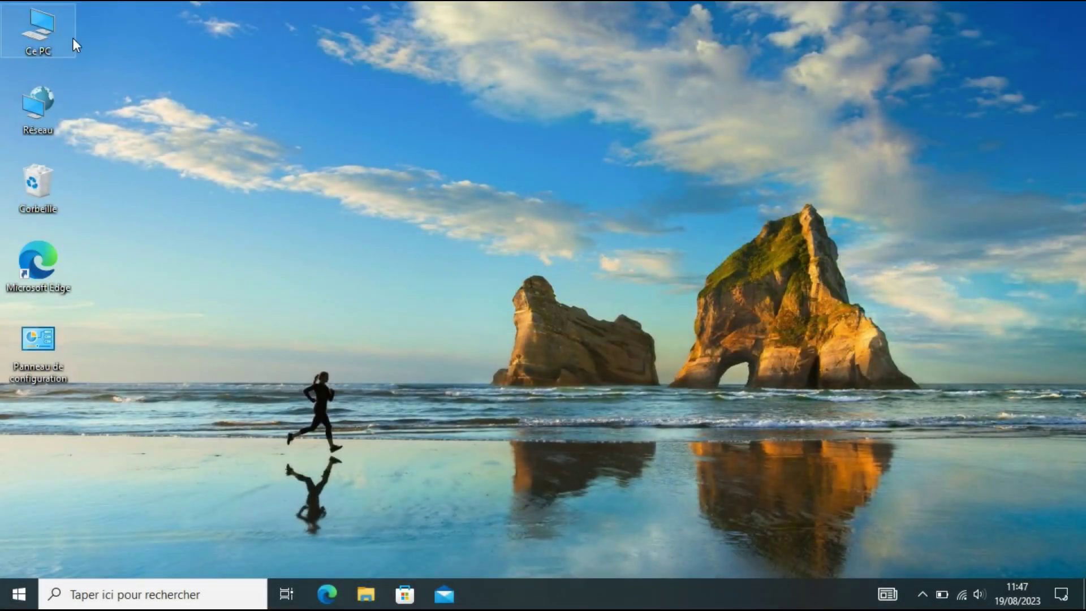
# Run the Basic_Webpack_x64-44.11.2787 installer from the Téléchargements folder and minimize the folder window
pyautogui.doubleClick(49, 29)
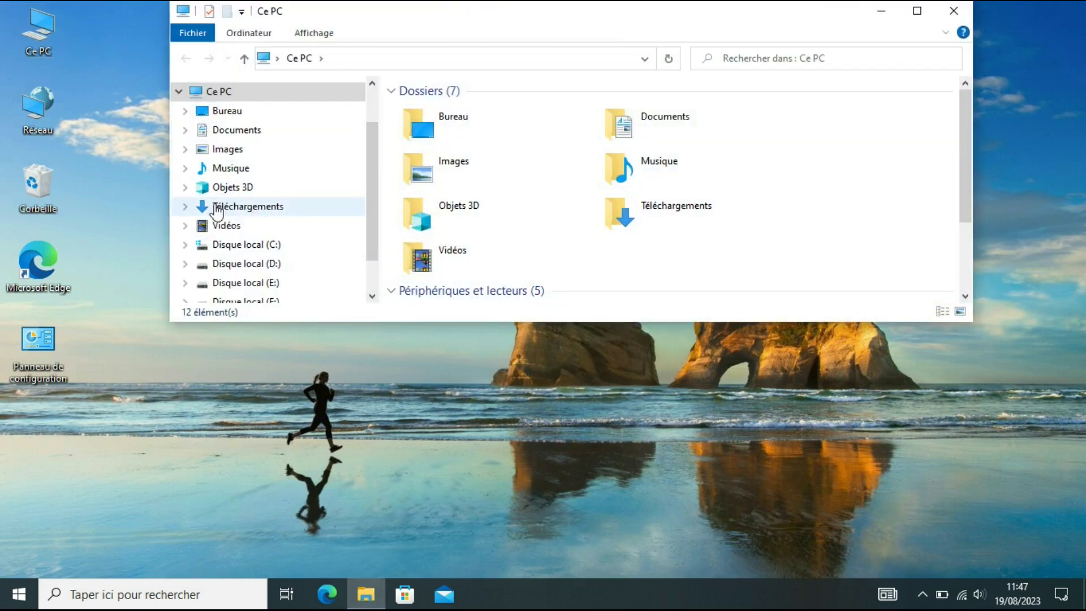
pyautogui.click(243, 211)
pyautogui.click(441, 134)
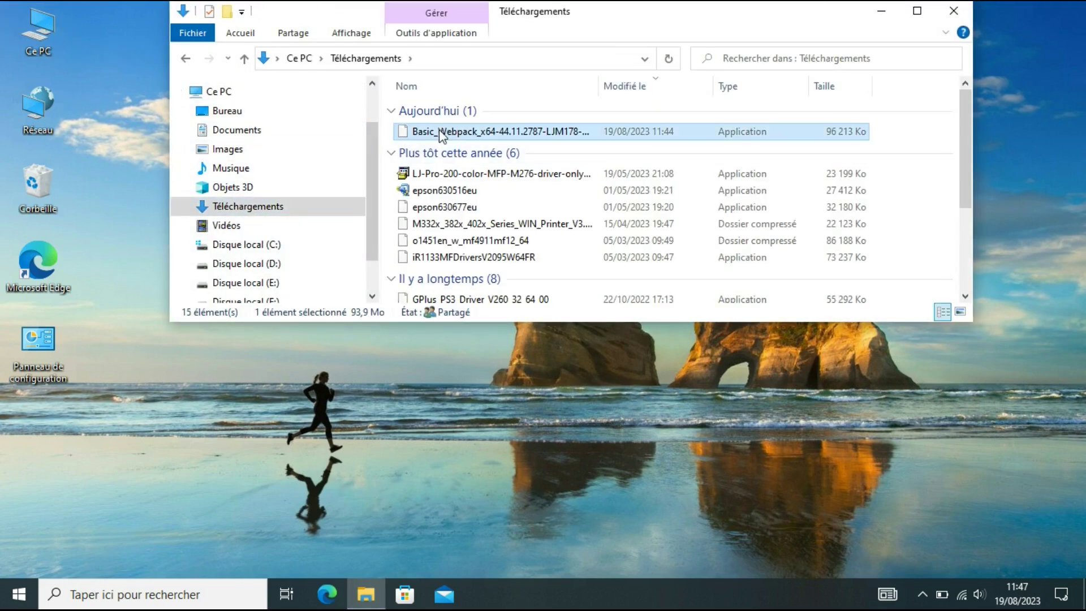
pyautogui.doubleClick(483, 131)
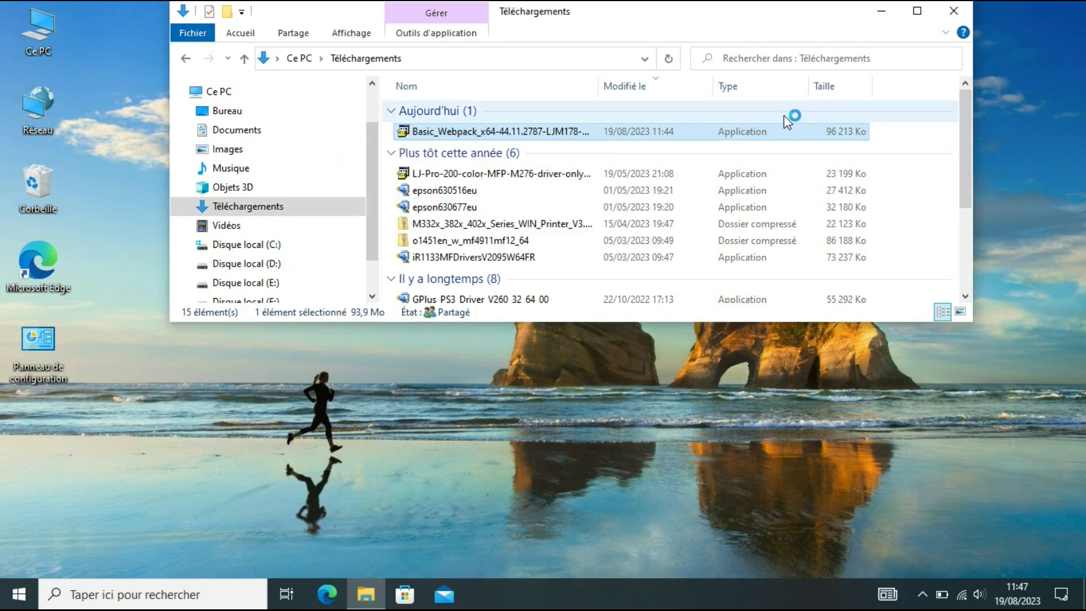
pyautogui.click(881, 15)
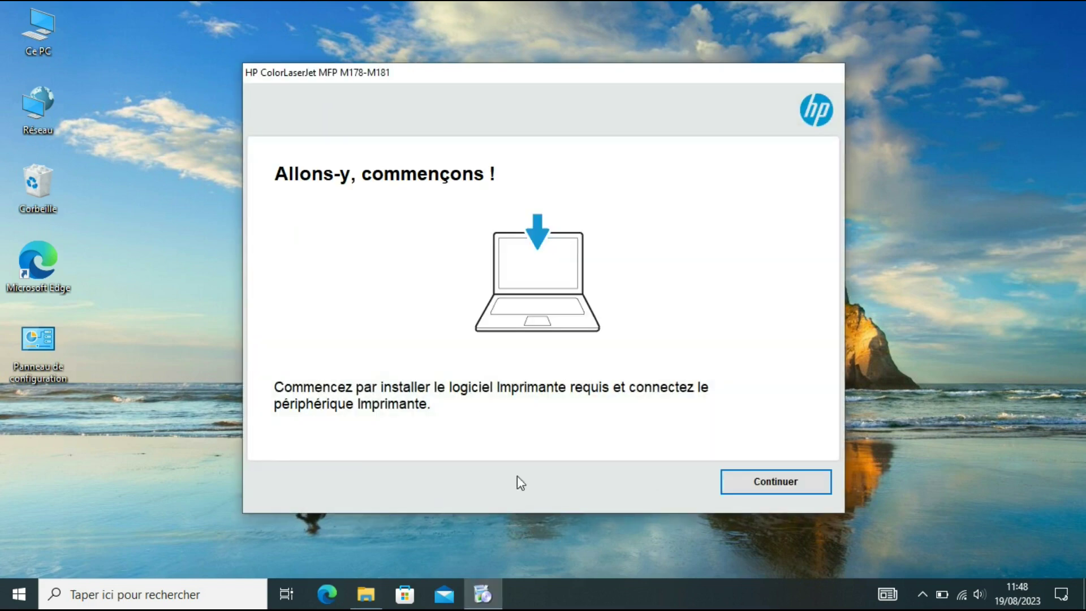
# Begin the HP ColorLaserJet MFP M178-M181 setup and accept the installation agreements and settings
pyautogui.click(781, 475)
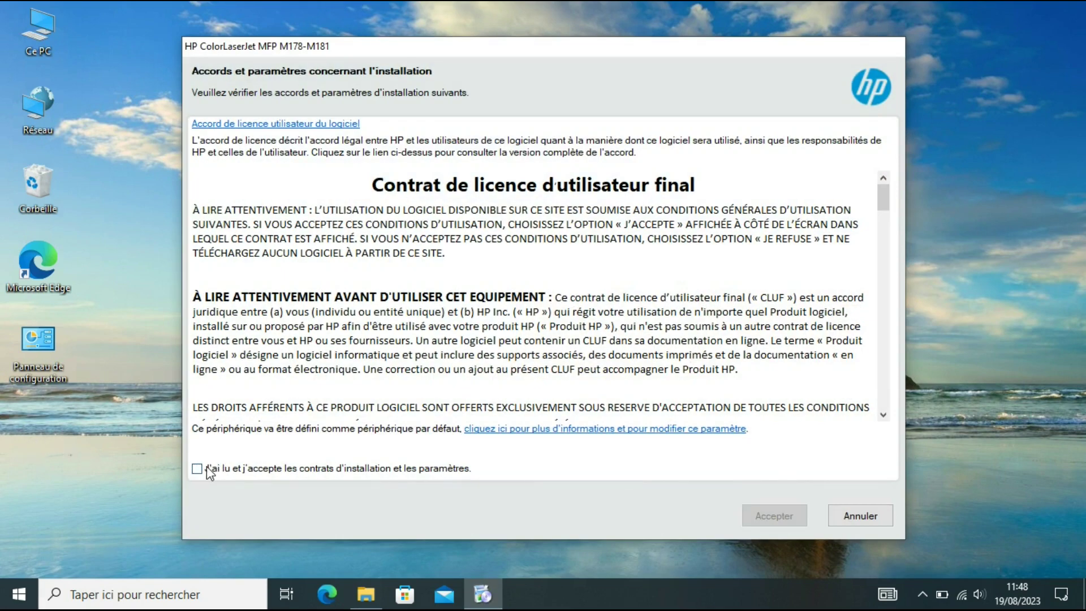
pyautogui.click(197, 469)
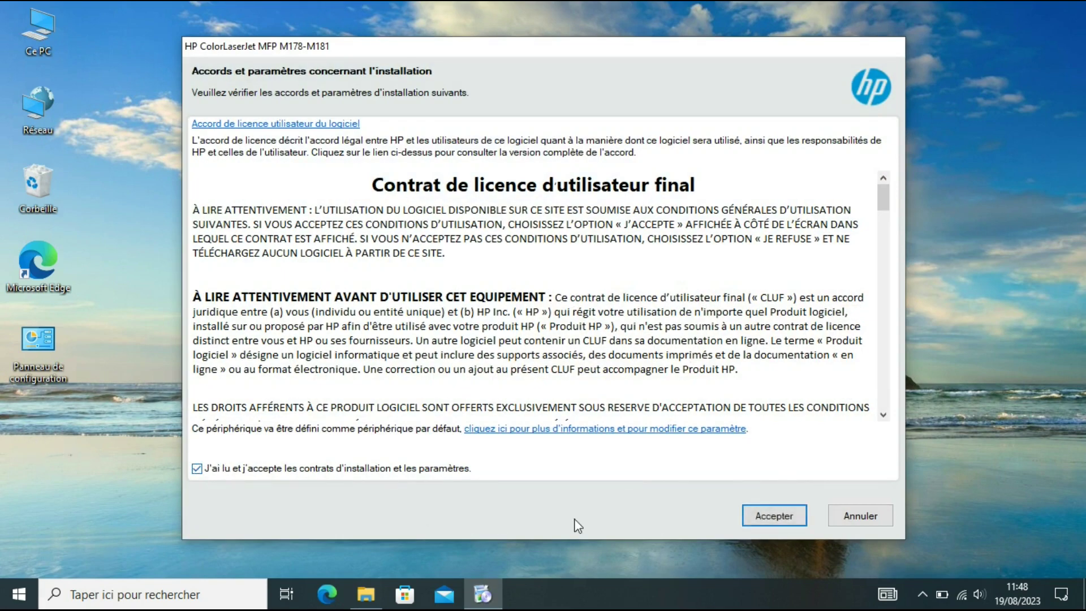
pyautogui.click(769, 516)
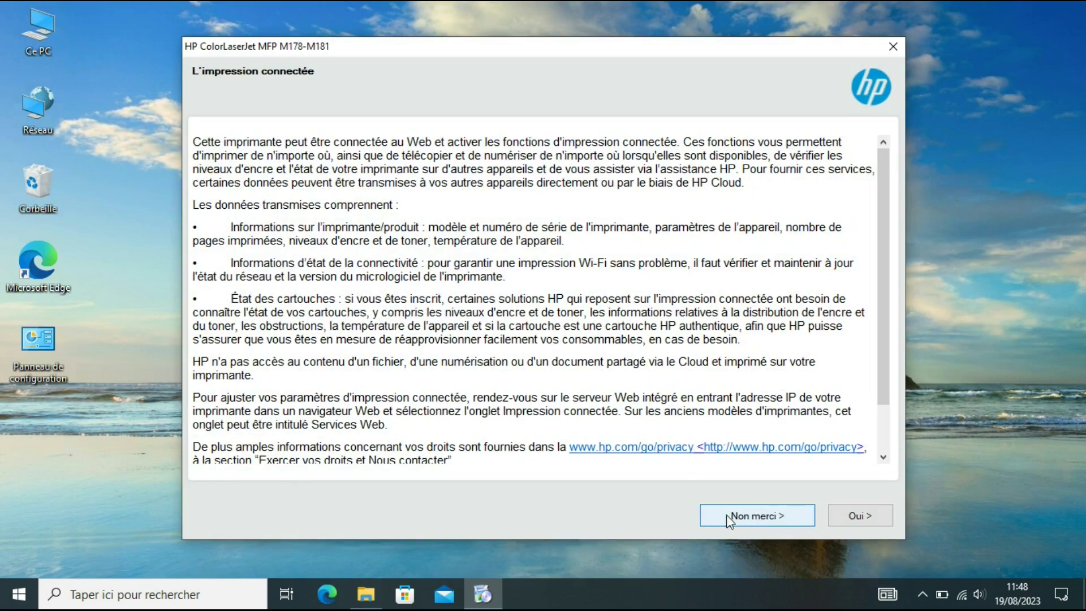
# Decline both the connected printing functions and the printer usage data collection
pyautogui.click(761, 515)
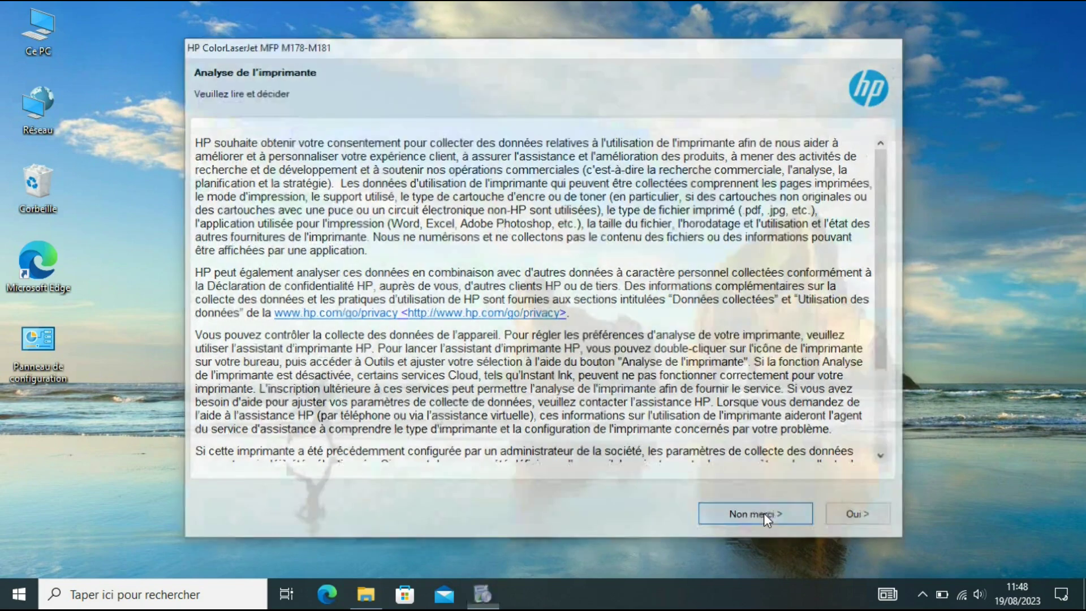
pyautogui.click(764, 515)
pyautogui.click(768, 516)
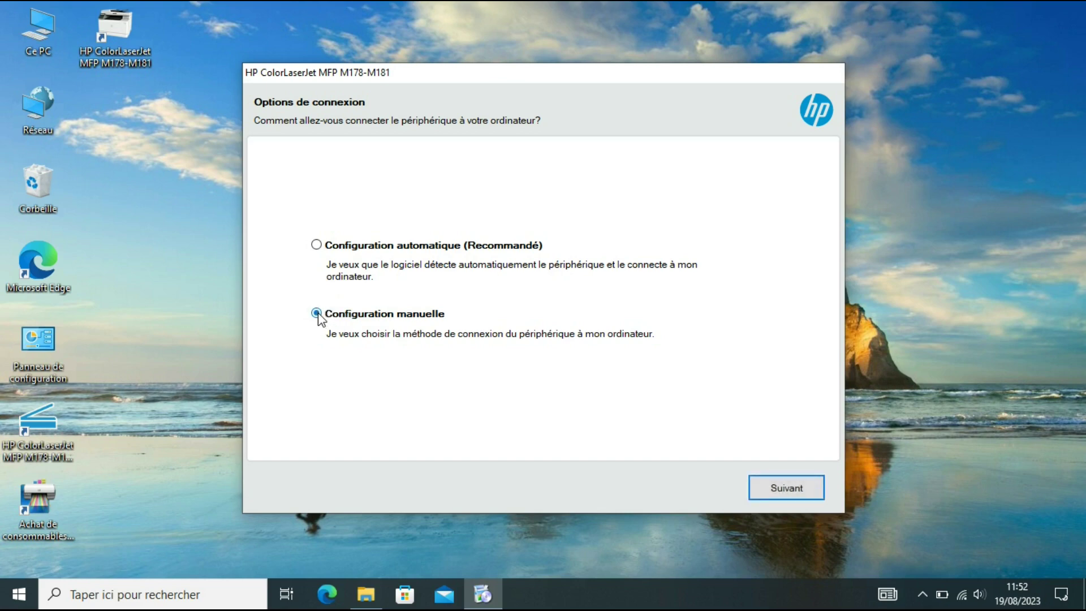
# Continue with manual configuration and choose the wired network ("Réseau câblé") connection for the printer
pyautogui.click(789, 487)
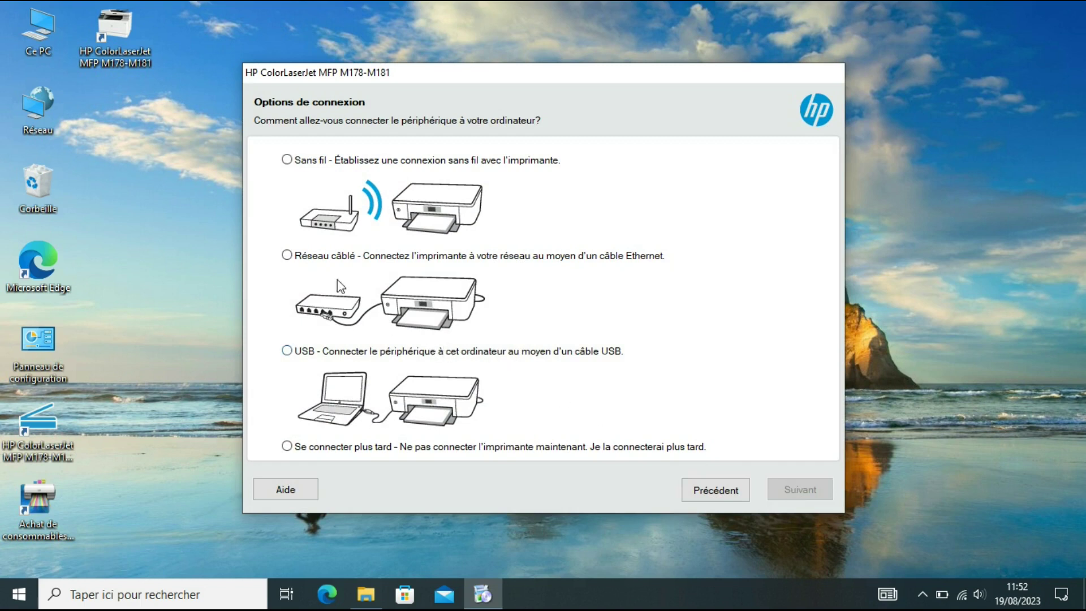
pyautogui.click(287, 256)
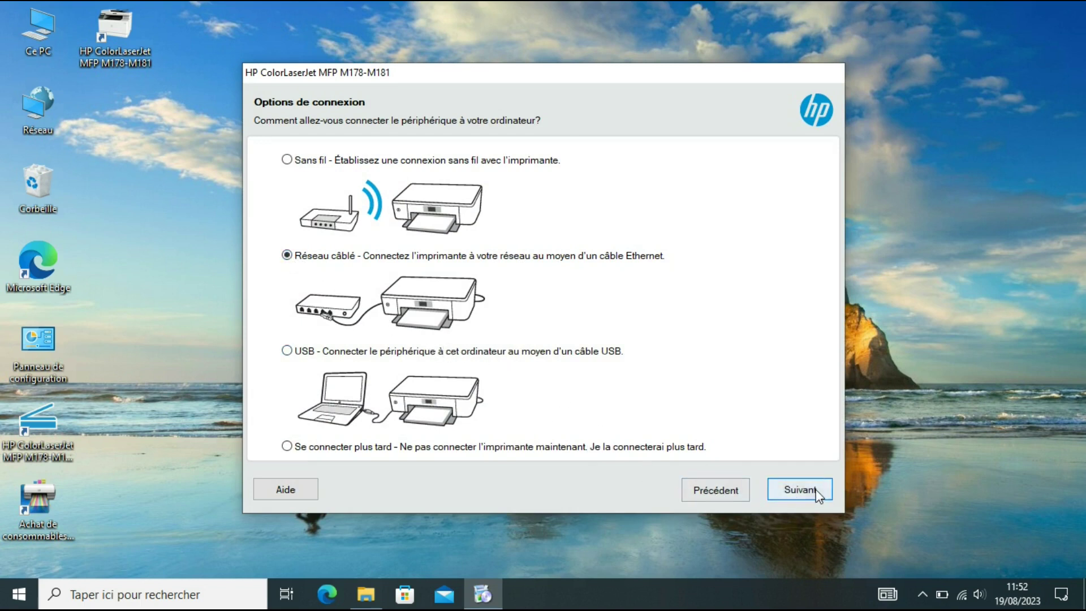
pyautogui.click(790, 488)
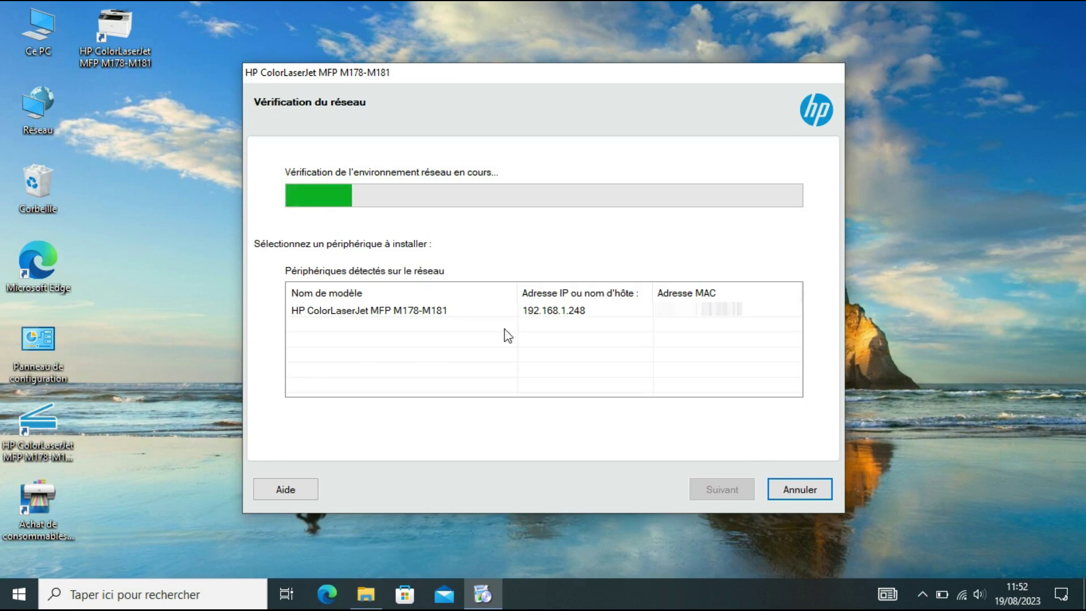
# Select the detected HP ColorLaserJet MFP M178-M181 for installation and agree to enable device sharing
pyautogui.click(398, 312)
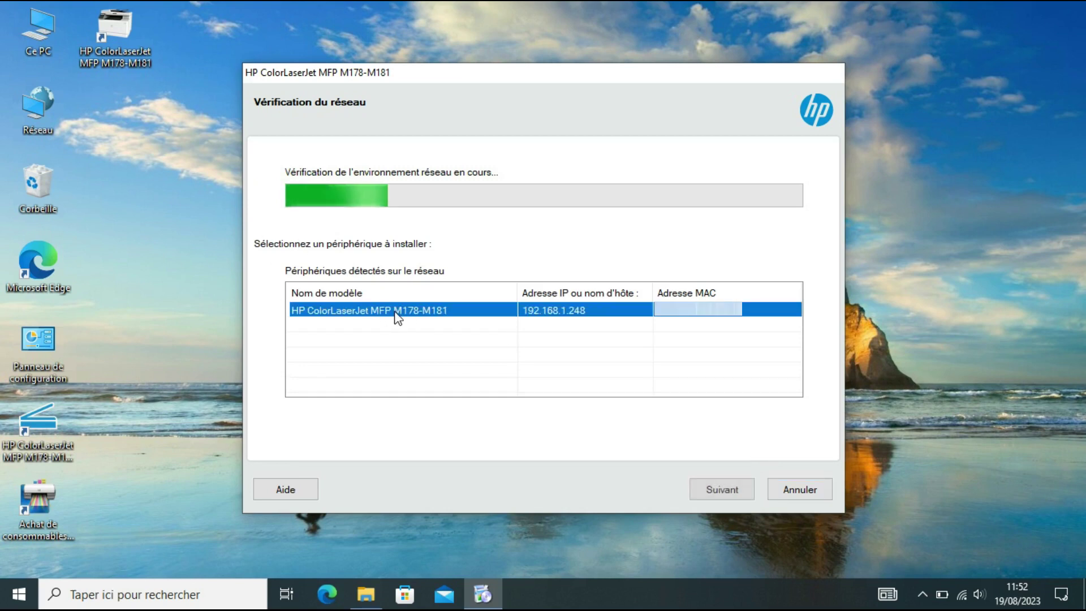
pyautogui.click(722, 491)
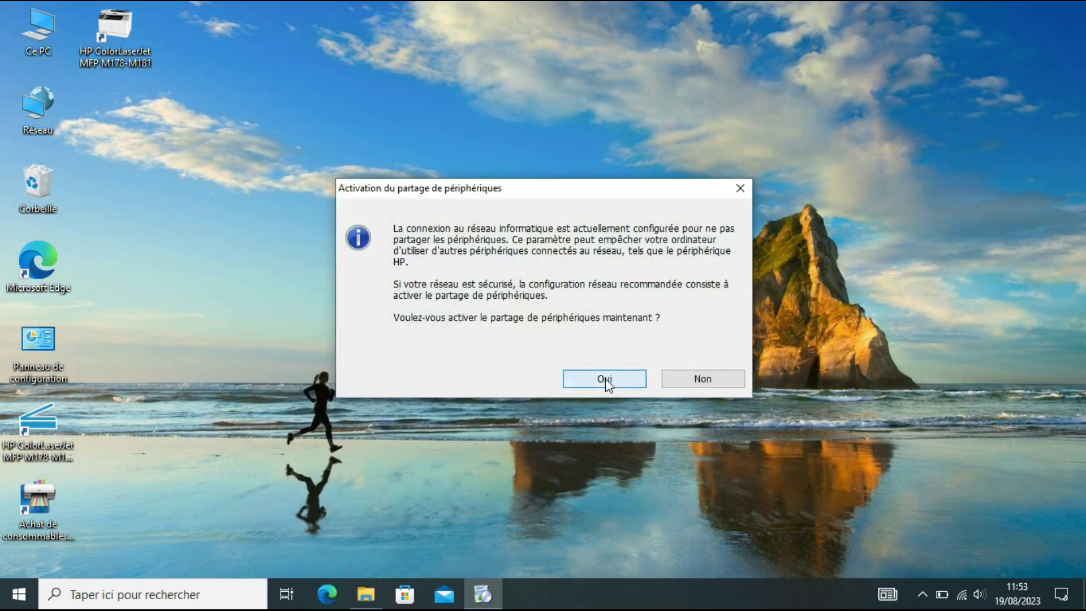
pyautogui.click(605, 380)
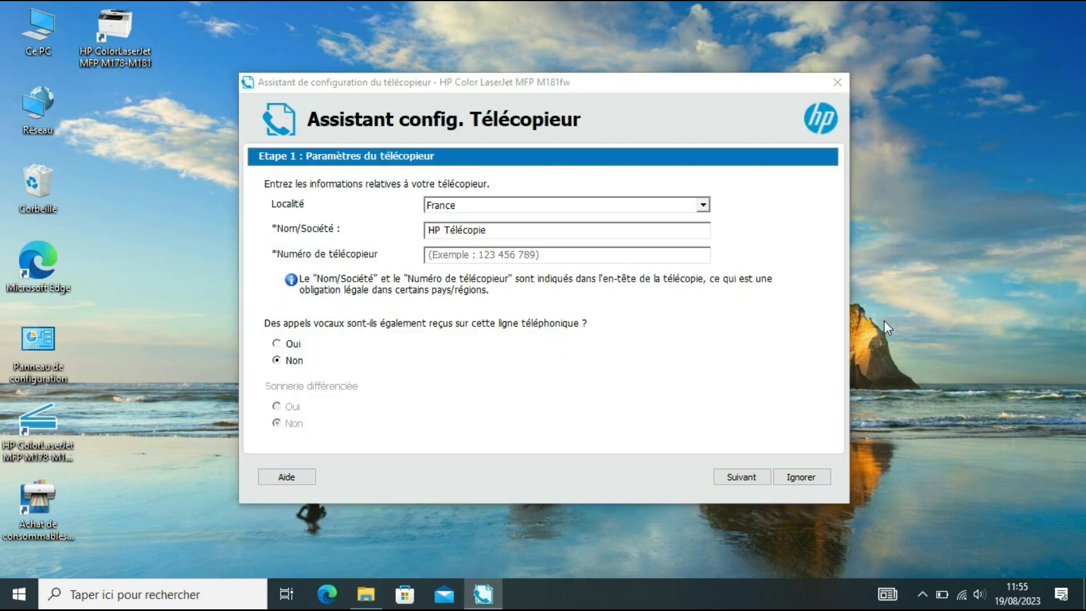
# Skip the fax setup and submit "À domicile, principalement pour un usage personnel" as the printer's main use
pyautogui.click(801, 477)
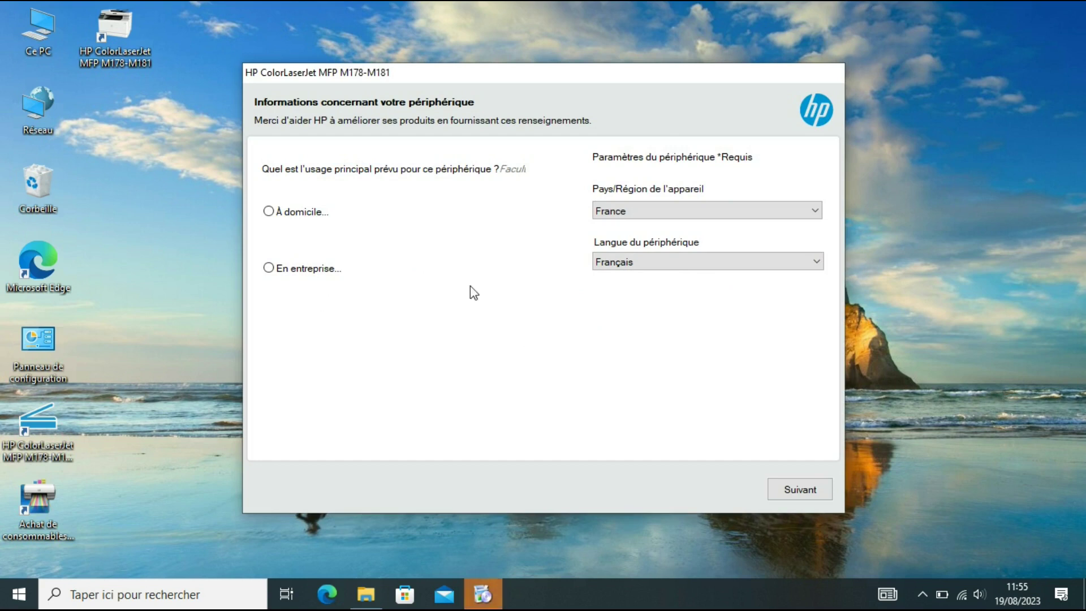
pyautogui.click(283, 214)
pyautogui.click(389, 242)
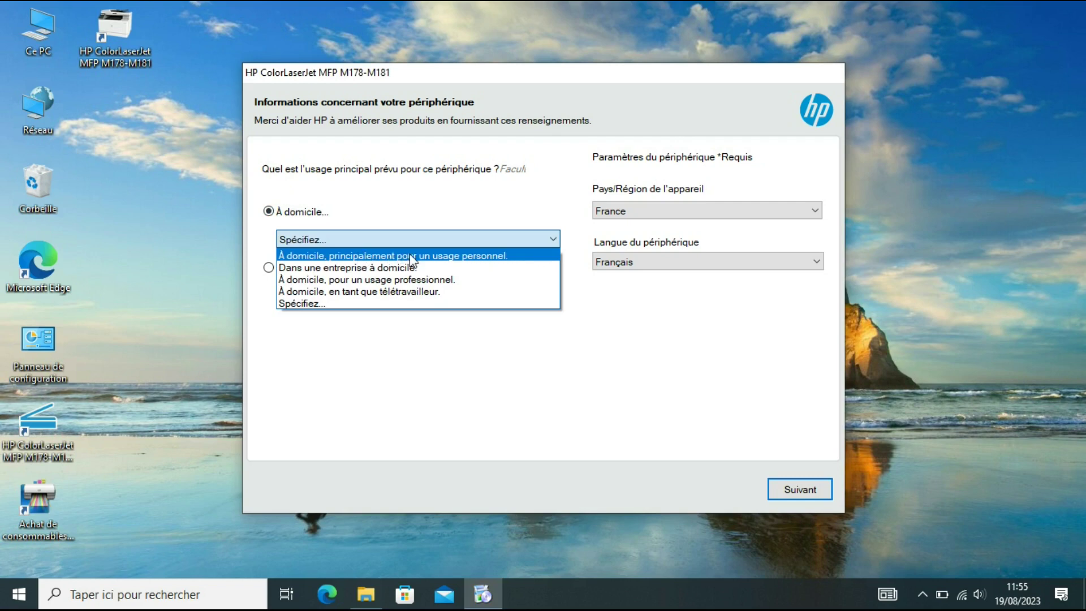
pyautogui.click(526, 256)
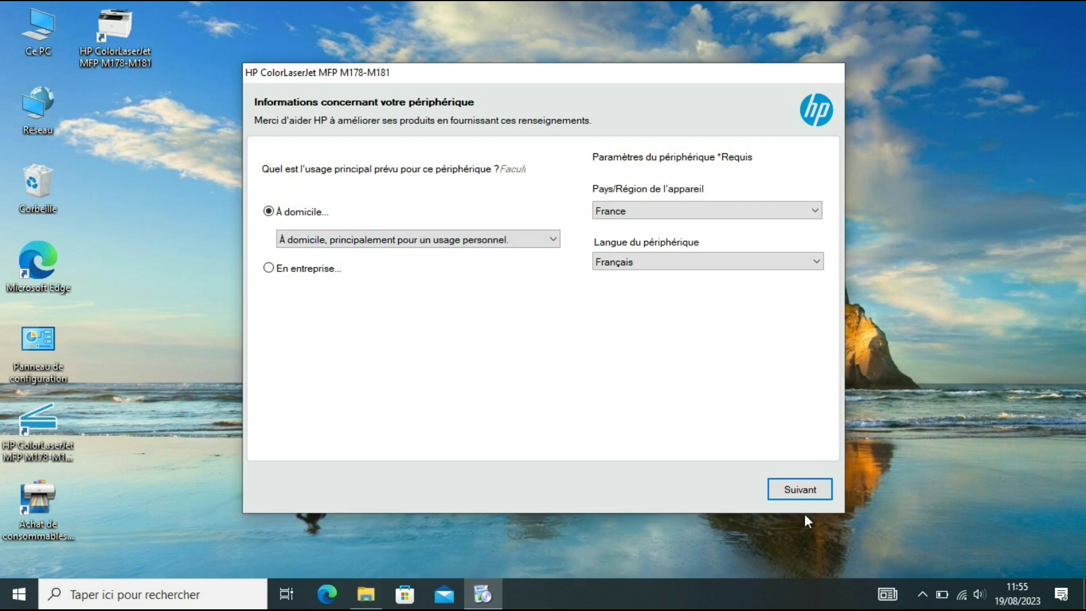
pyautogui.click(799, 490)
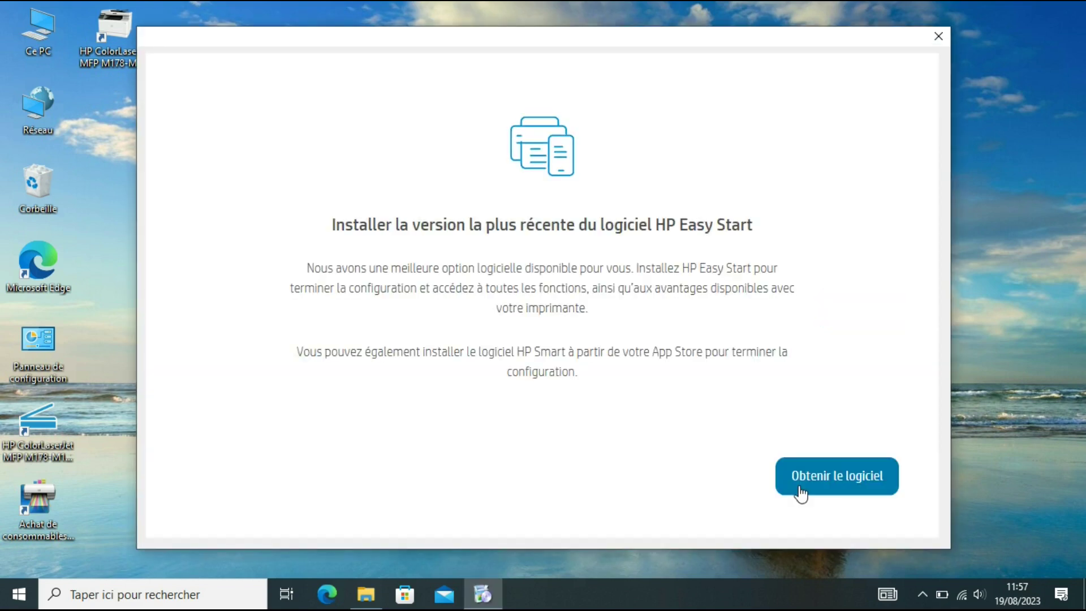
# Close the HP Easy Start offer without getting the software and confirm leaving the setup
pyautogui.click(939, 38)
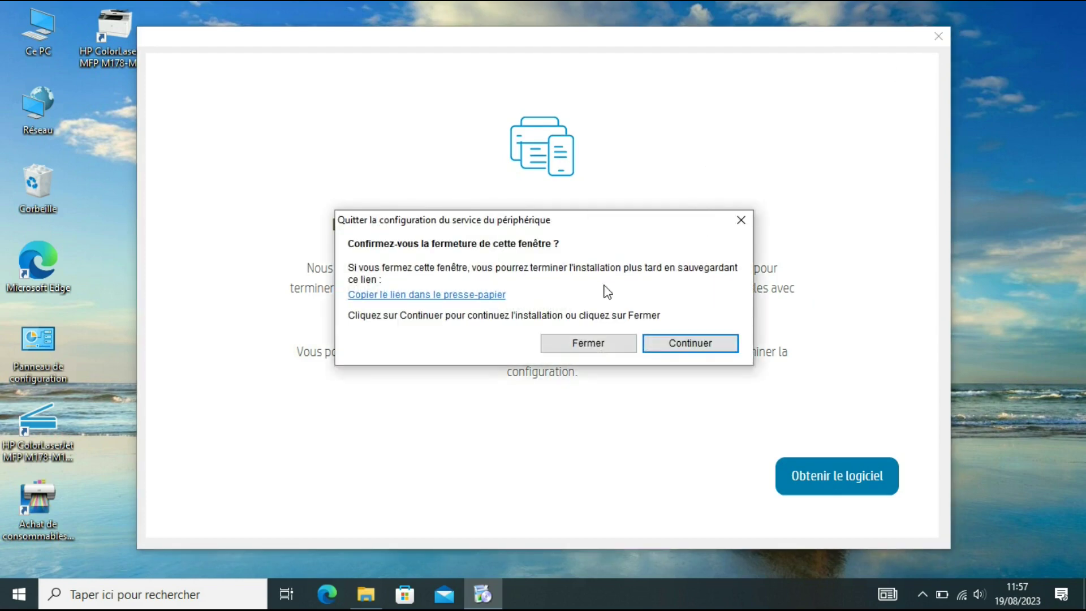
pyautogui.click(586, 343)
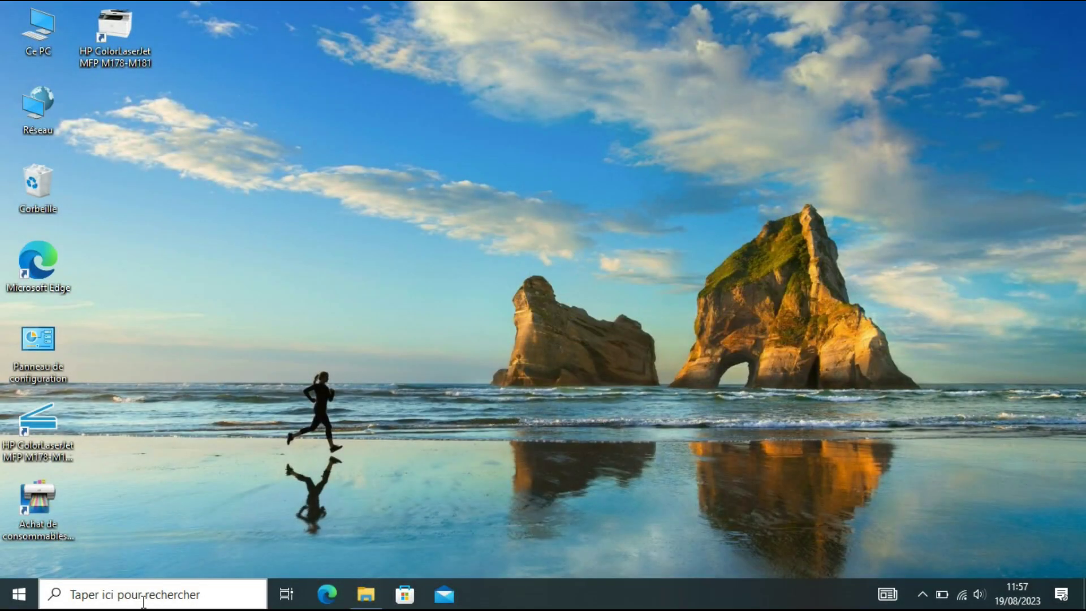
# Search Windows for the Panneau de configuration and display its devices and printers
pyautogui.click(143, 601)
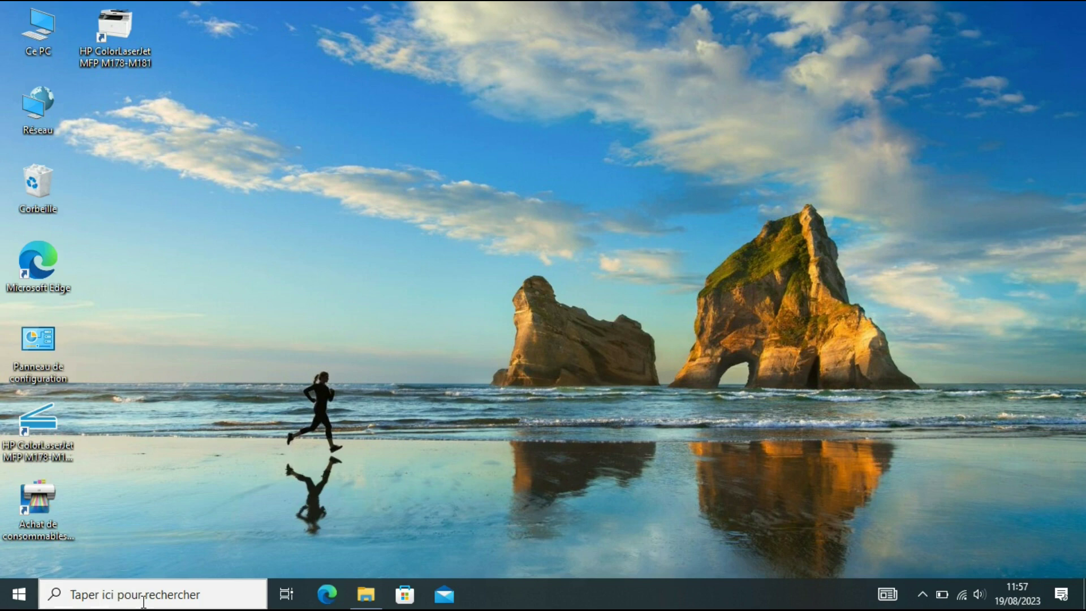
pyautogui.write('pann')
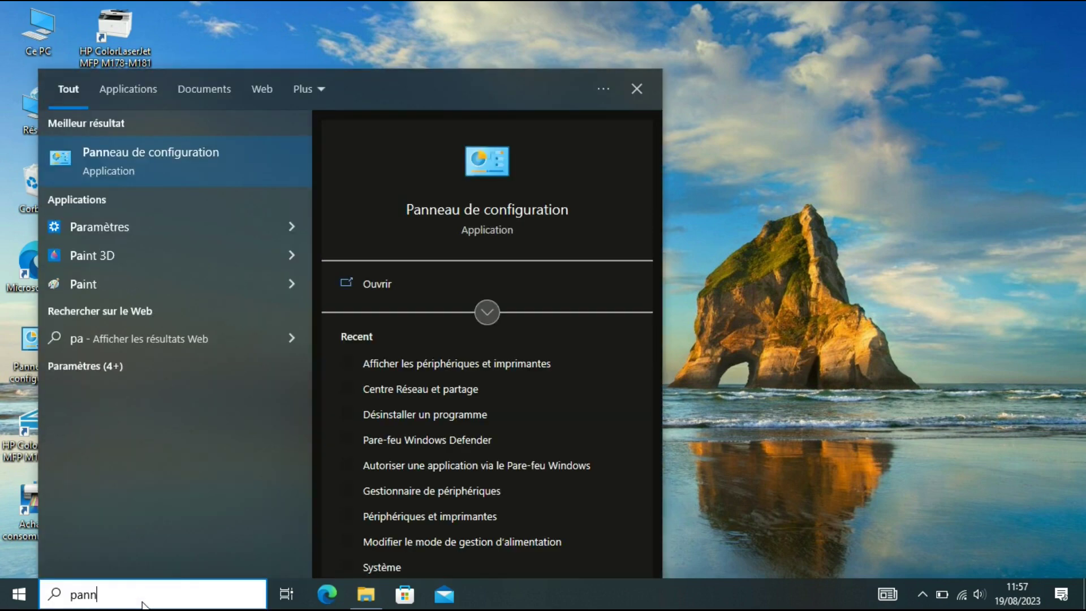
pyautogui.click(205, 170)
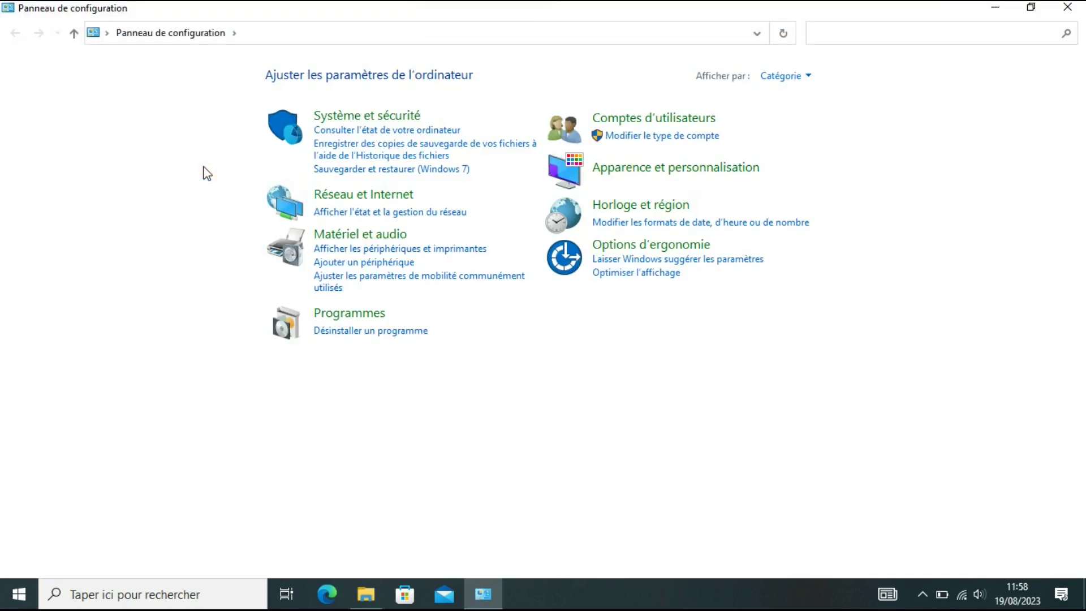
pyautogui.click(385, 248)
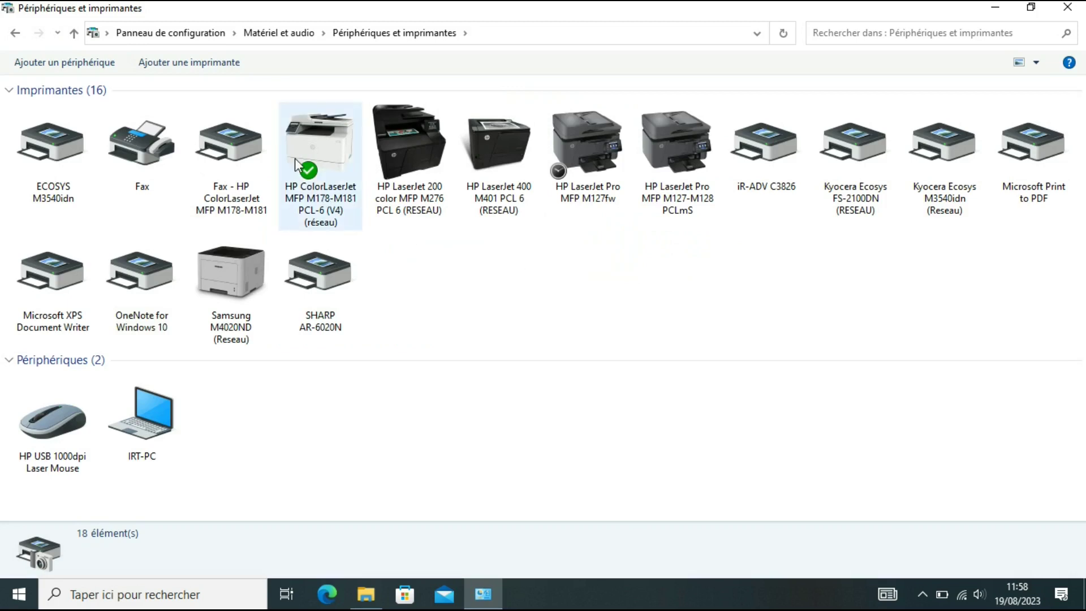
# Open the printer properties of the HP ColorLaserJet MFP M178-M181 PCL-6 (V4) network printer
pyautogui.click(311, 171)
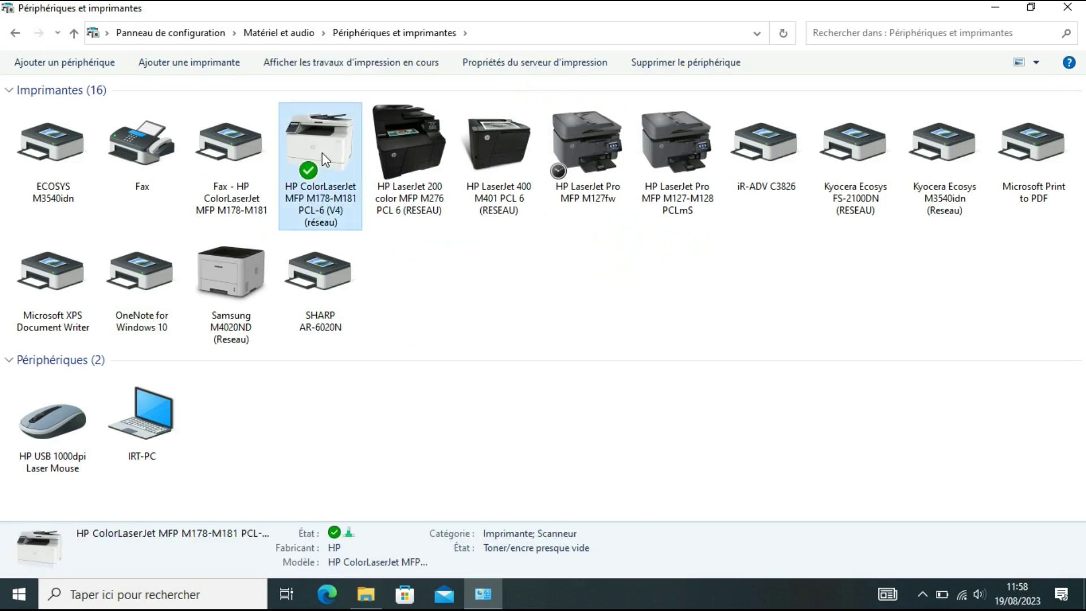
pyautogui.rightClick(321, 152)
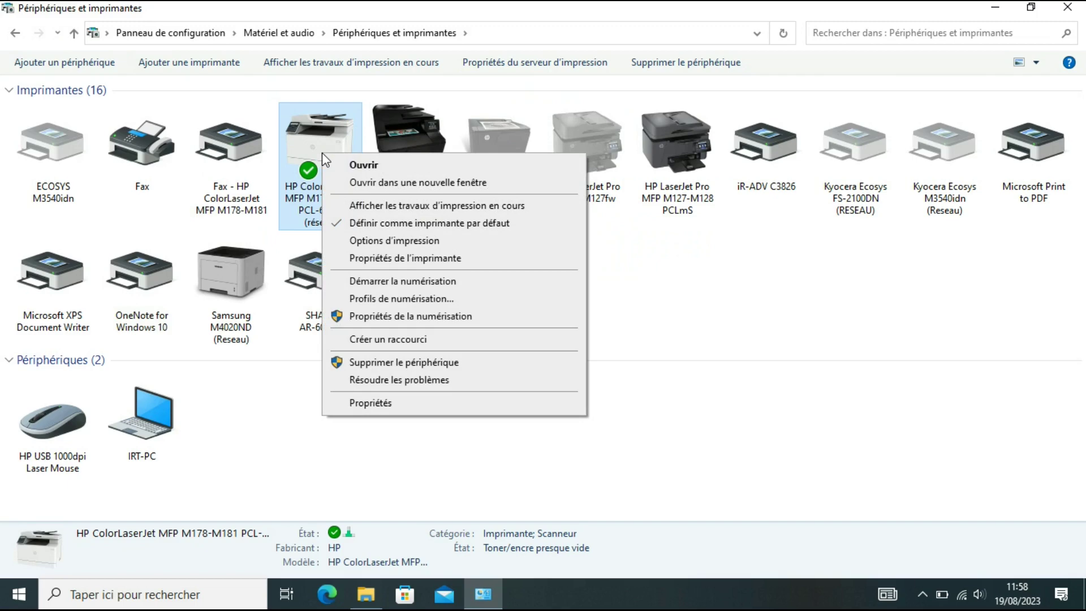
pyautogui.click(394, 261)
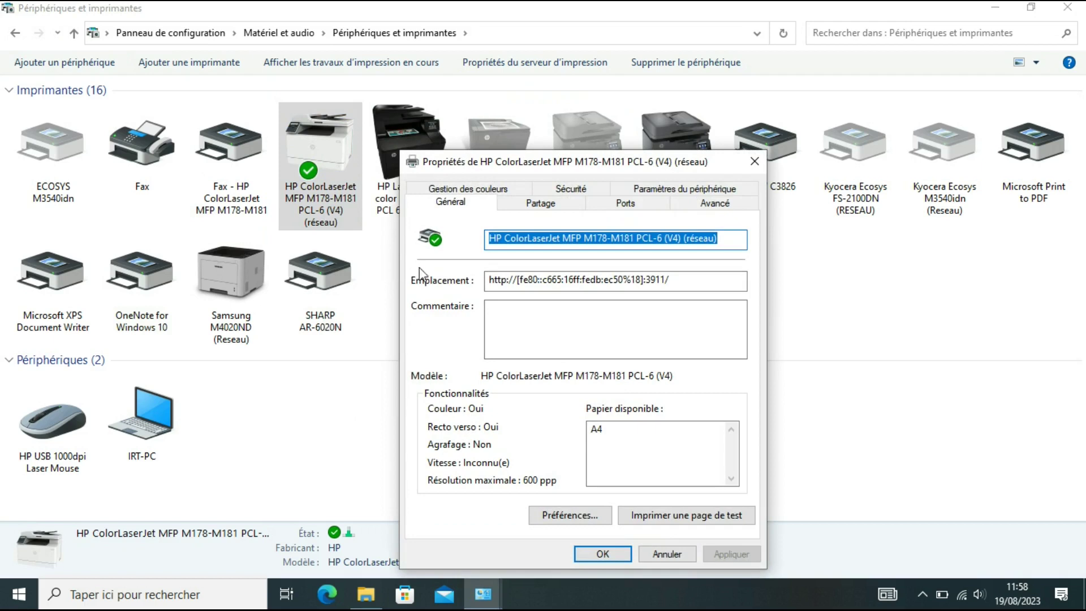
# Print a Windows test page from the HP ColorLaserJet MFP M178-M181 printer properties
pyautogui.click(684, 514)
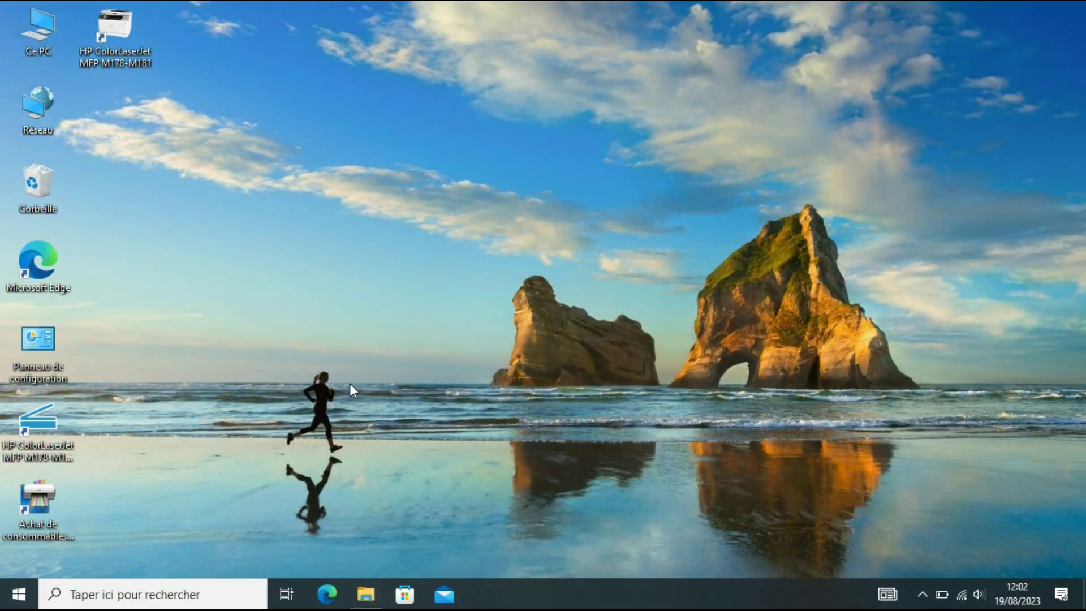
# Open HP Scan from the desktop and scan two A4 color pages into one document using the "Enregistrer au format PDF" shortcut
pyautogui.doubleClick(36, 422)
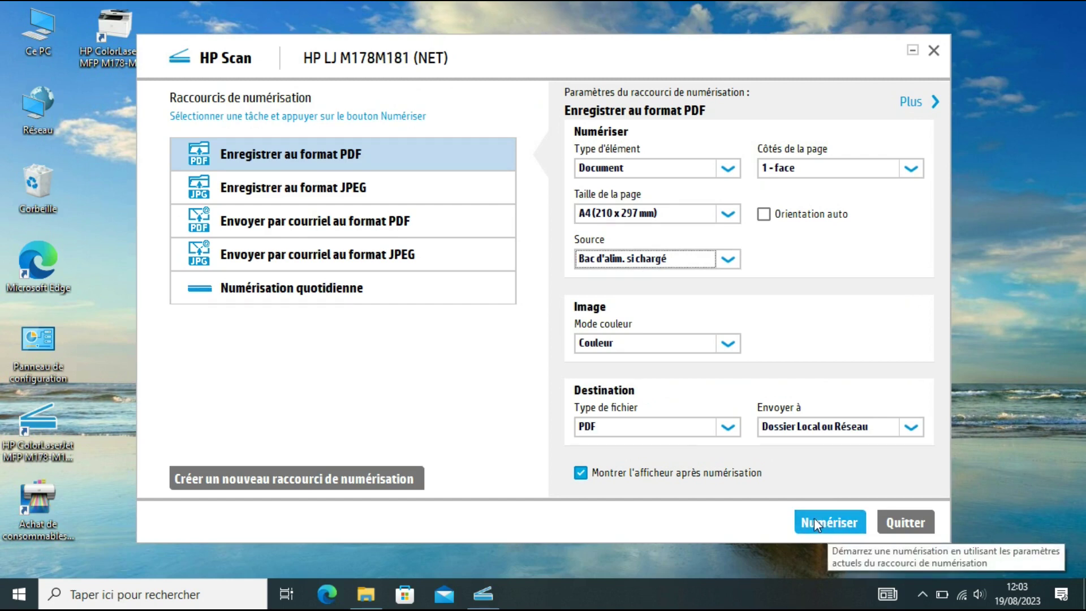
pyautogui.click(833, 517)
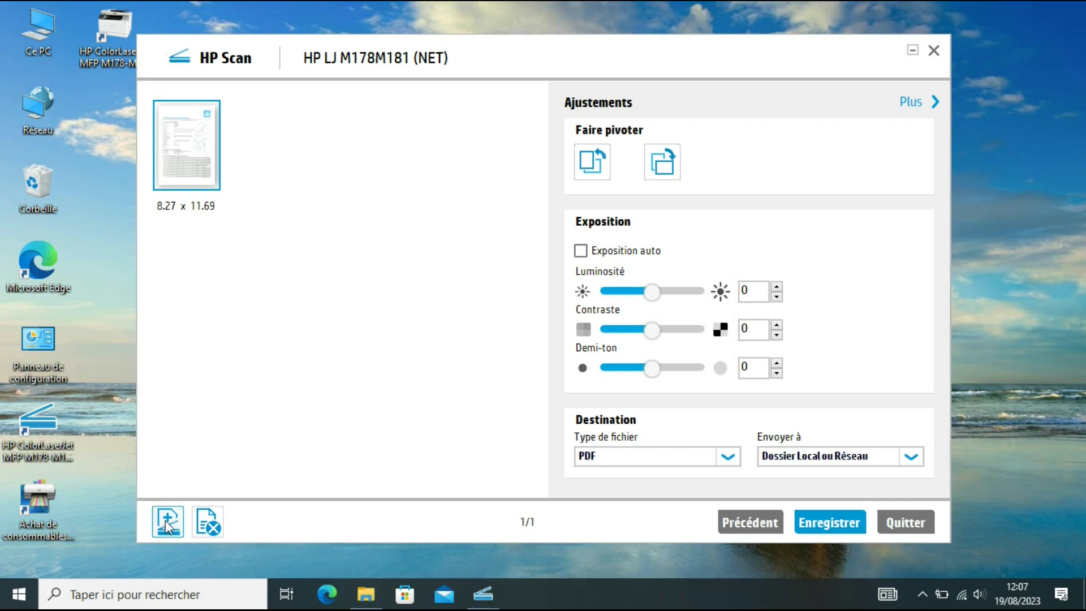
pyautogui.click(178, 512)
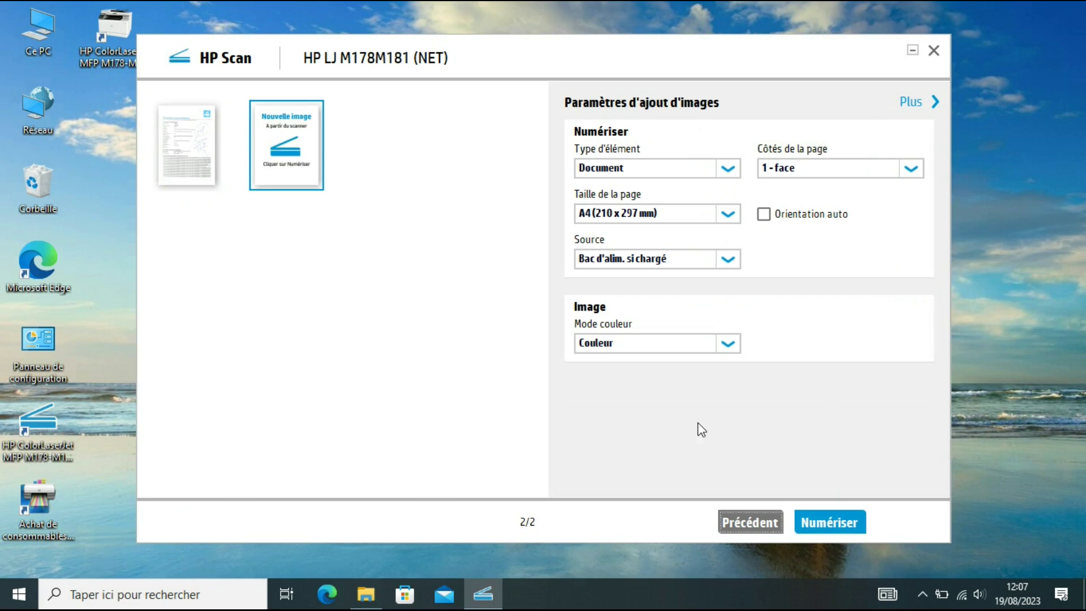
pyautogui.click(838, 524)
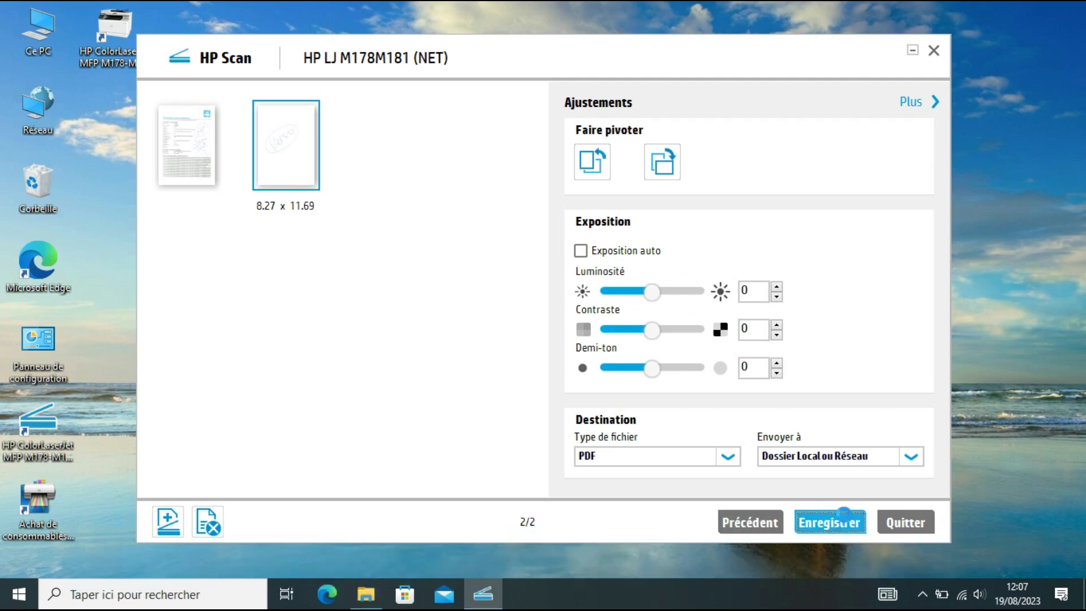
# Save the scanned pages to the Bureau folder as a PDF named "Scan test HP"
pyautogui.click(843, 513)
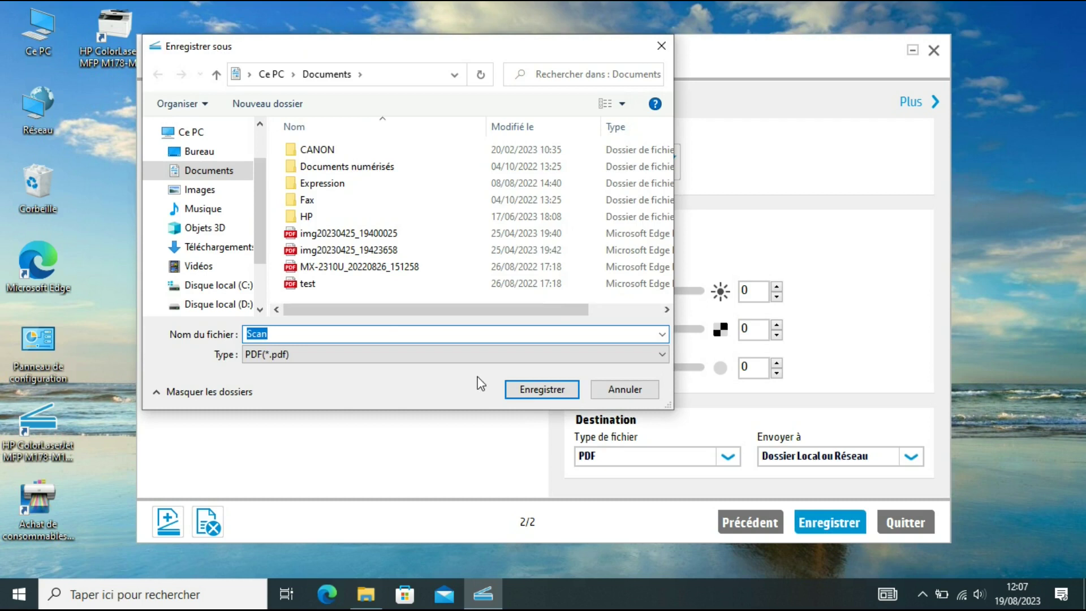
pyautogui.click(205, 157)
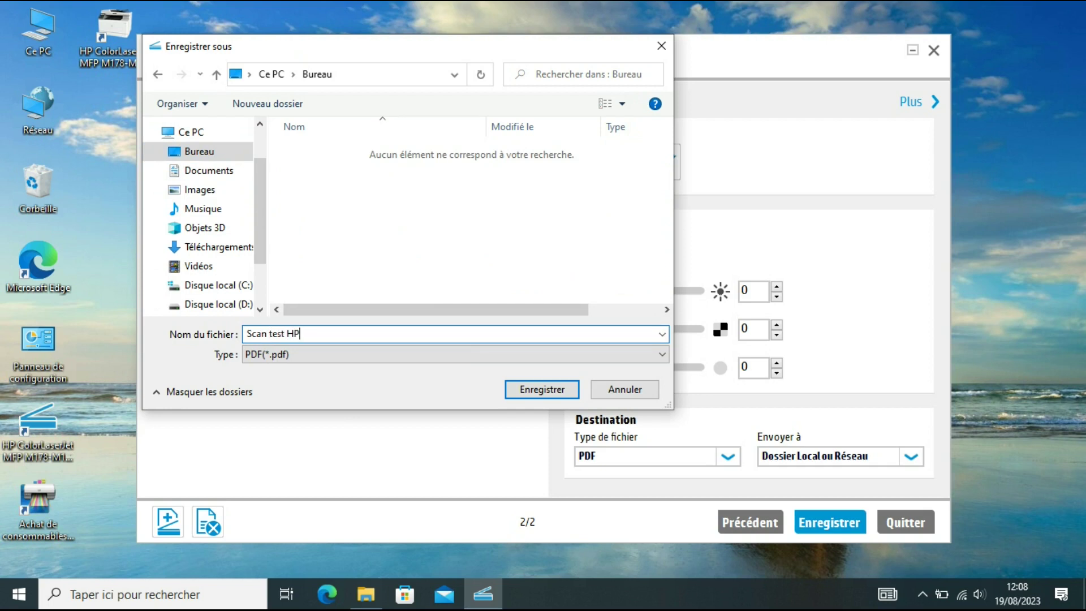
pyautogui.click(541, 390)
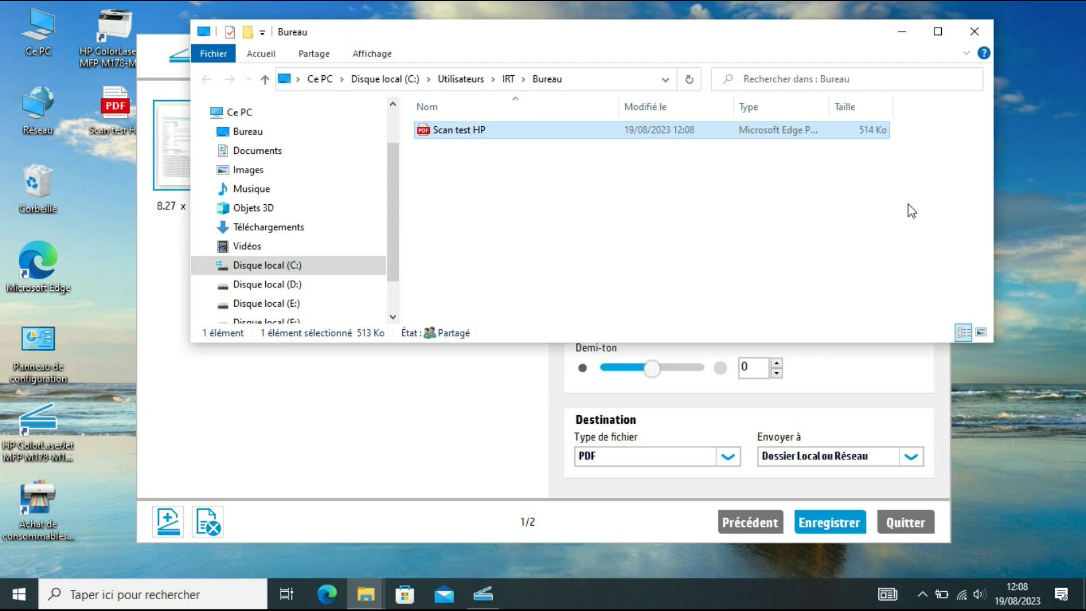
# Close the Bureau folder window and HP Scan, and open the "Scan test HP" PDF from the desktop to review its pages
pyautogui.click(978, 32)
pyautogui.click(931, 49)
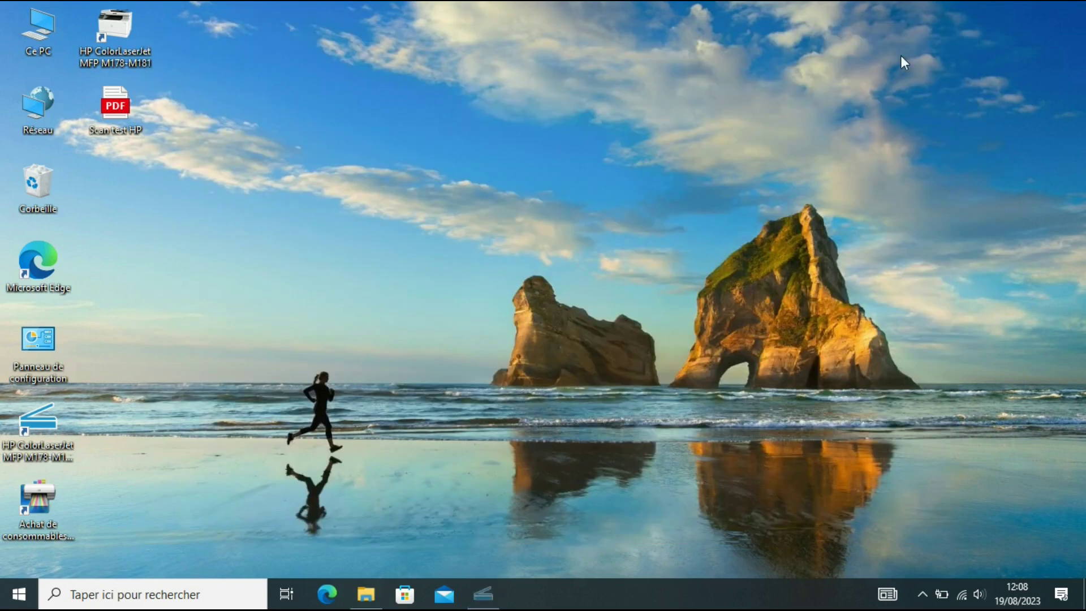
pyautogui.doubleClick(121, 107)
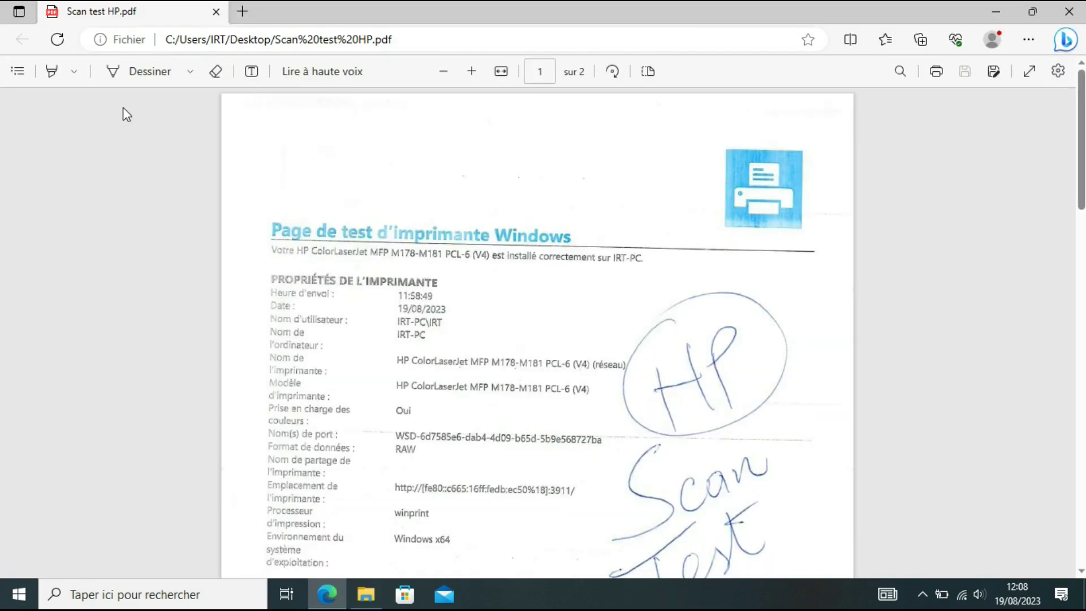
pyautogui.moveTo(1080, 136)
pyautogui.mouseDown()
pyautogui.moveTo(1068, 504)
pyautogui.moveTo(1083, 446)
pyautogui.moveTo(1063, 299)
pyautogui.moveTo(848, 154)
pyautogui.moveTo(770, 139)
pyautogui.mouseUp()
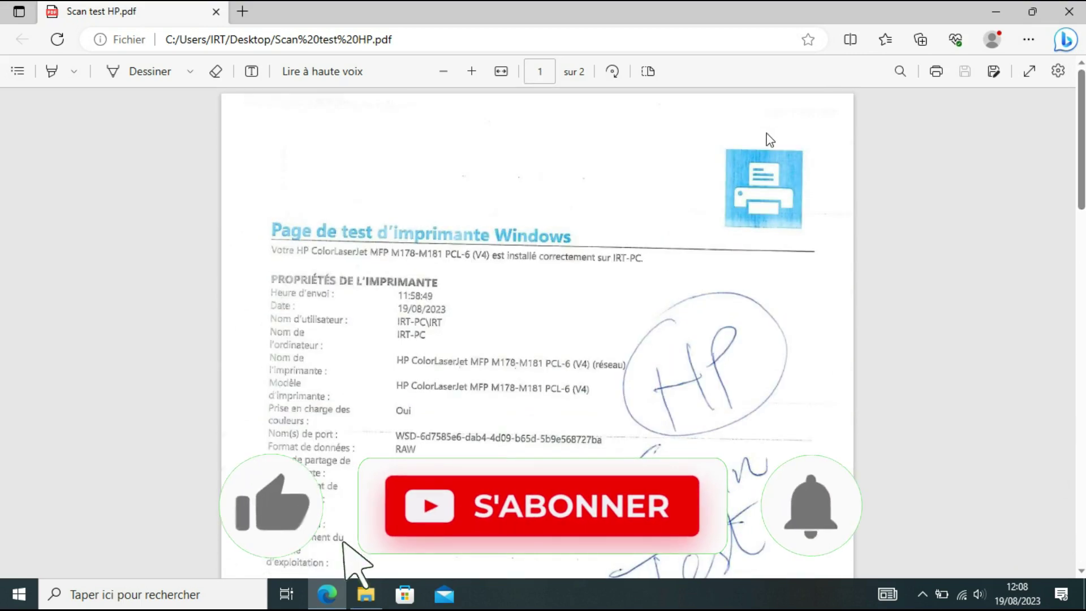